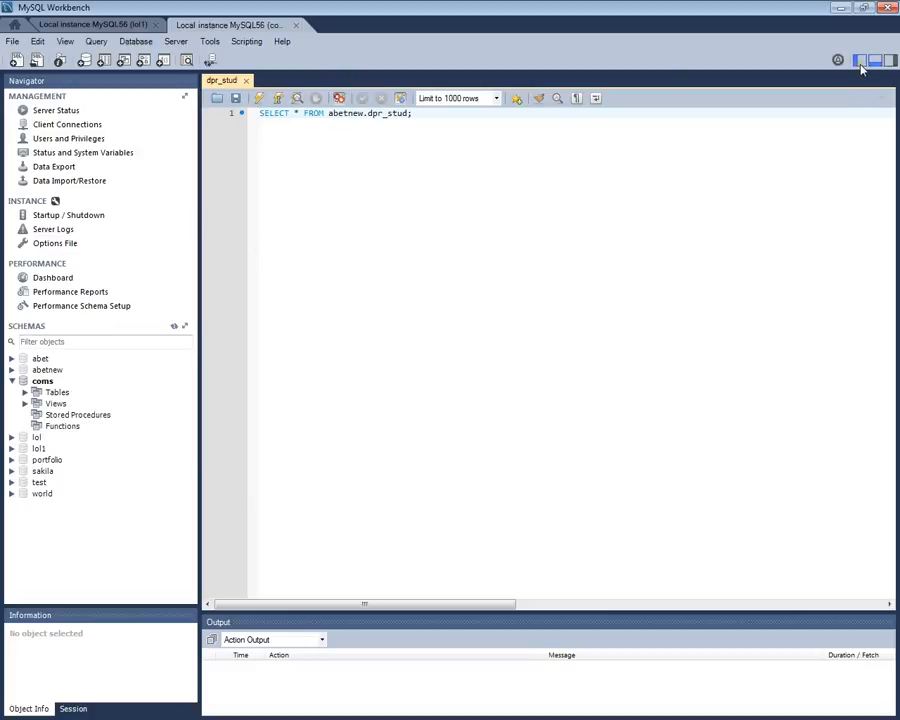
- Hide the output area while toggling the navigator sidebar off and back on
left_click(860, 62)
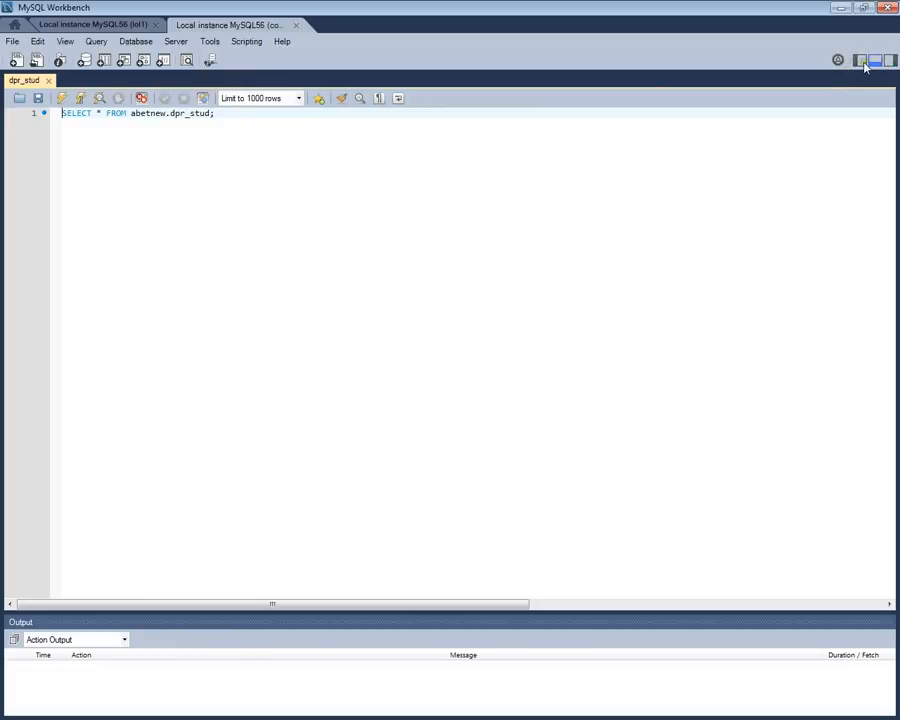
left_click(880, 62)
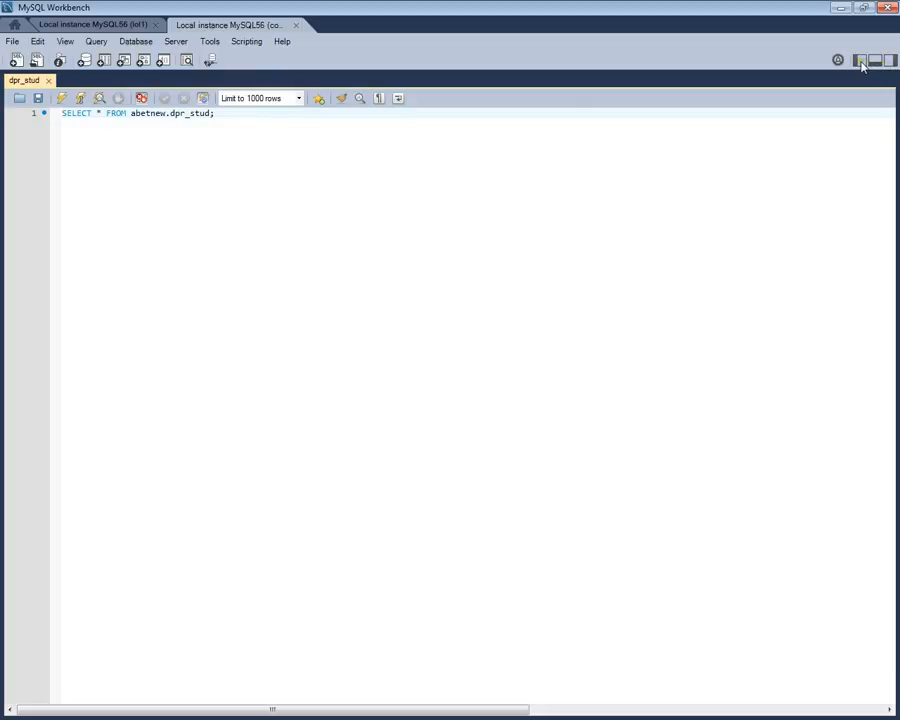
left_click(858, 62)
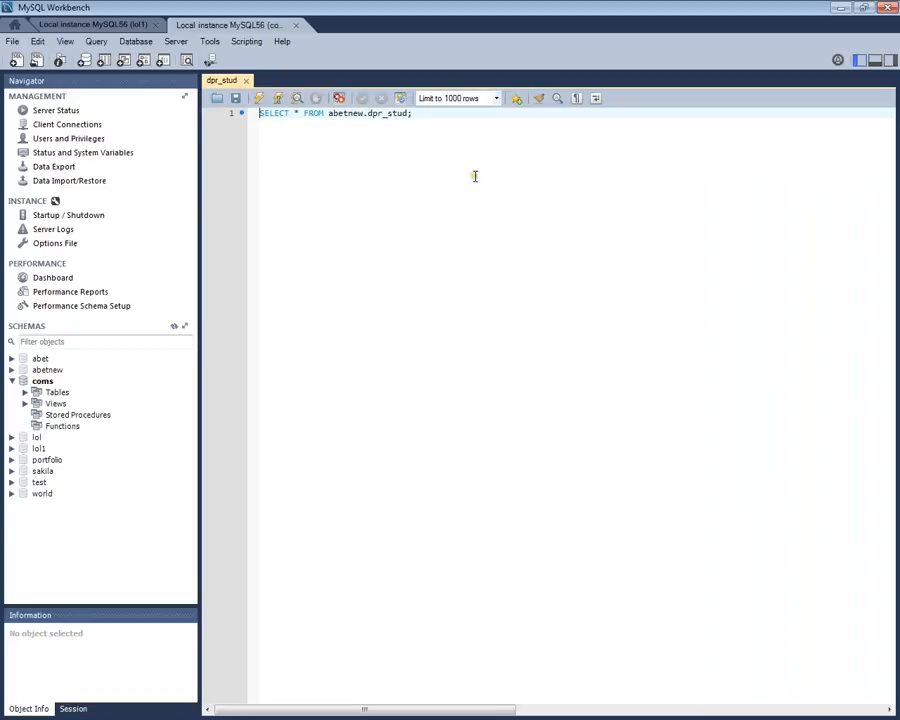
- Replace the dpr_stud query tab with a blank query tab and collapse the coms schema in the navigator
left_click(246, 81)
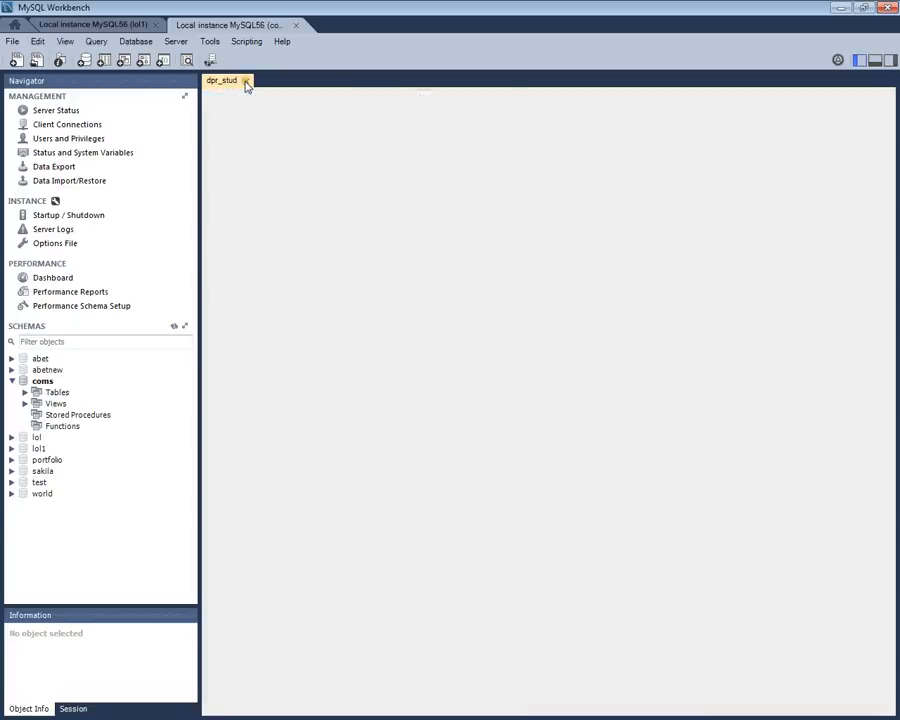
left_click(245, 81)
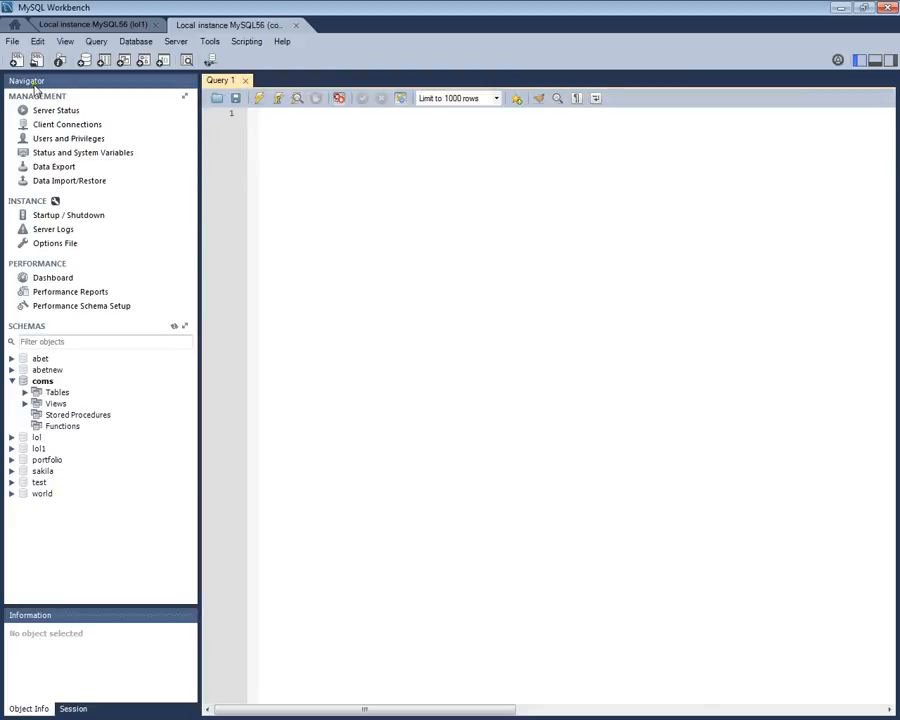
left_click(862, 63)
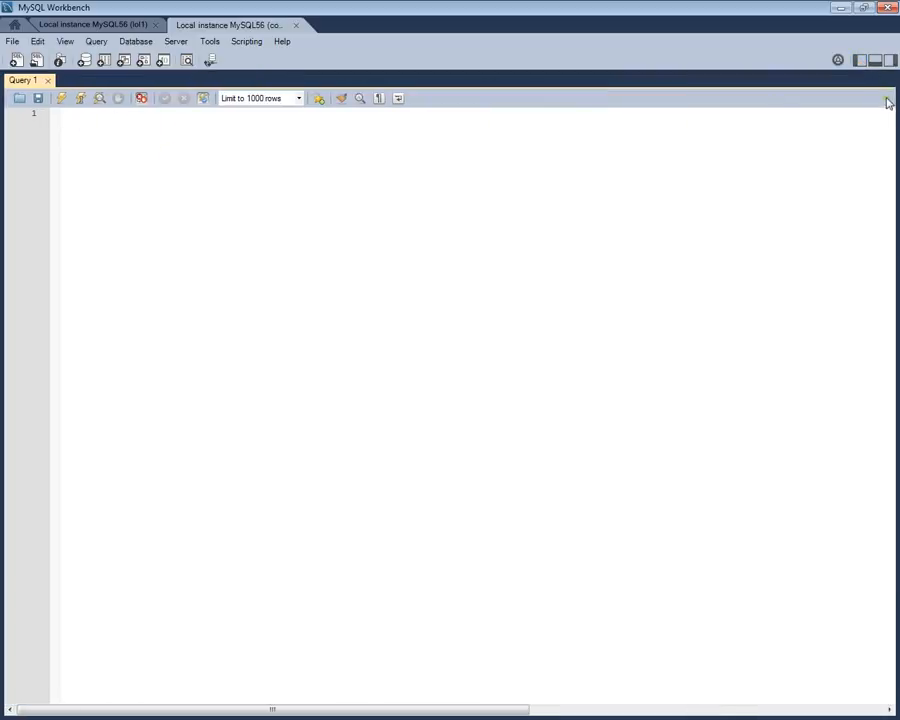
left_click(860, 61)
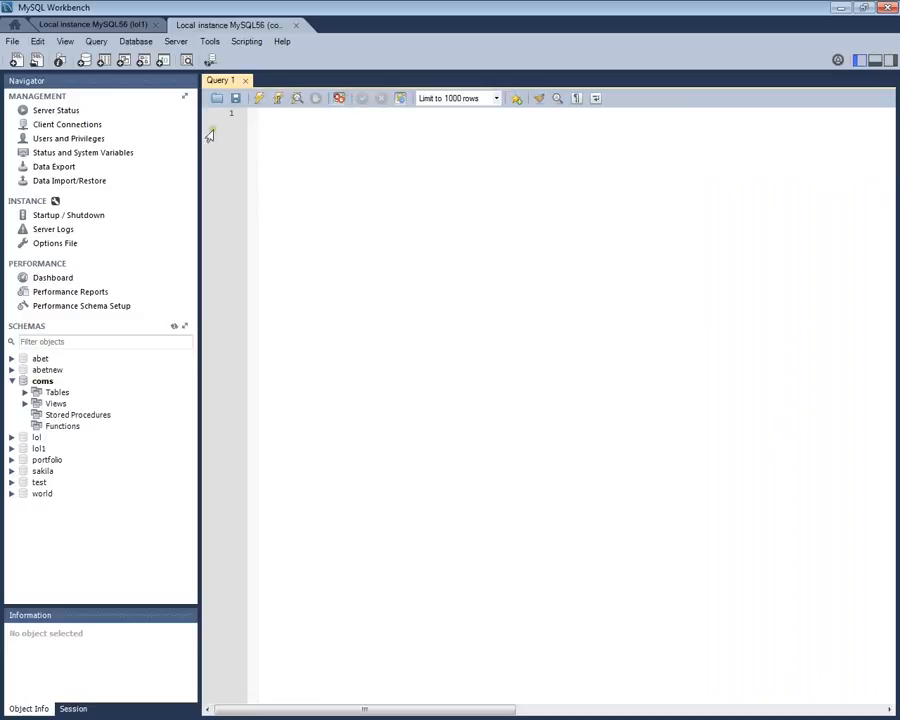
left_click(280, 115)
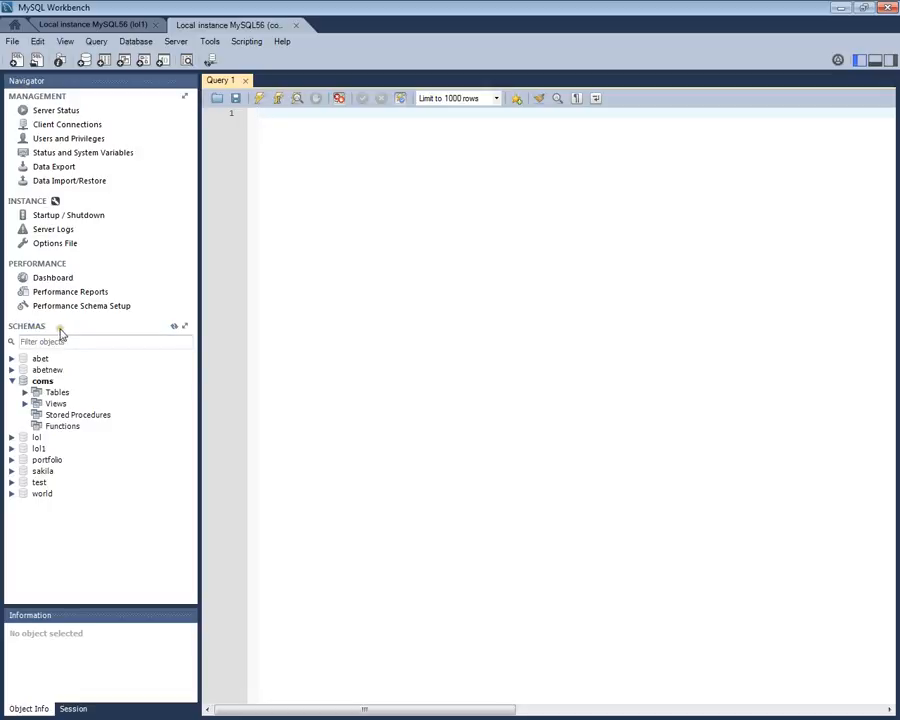
left_click(11, 381)
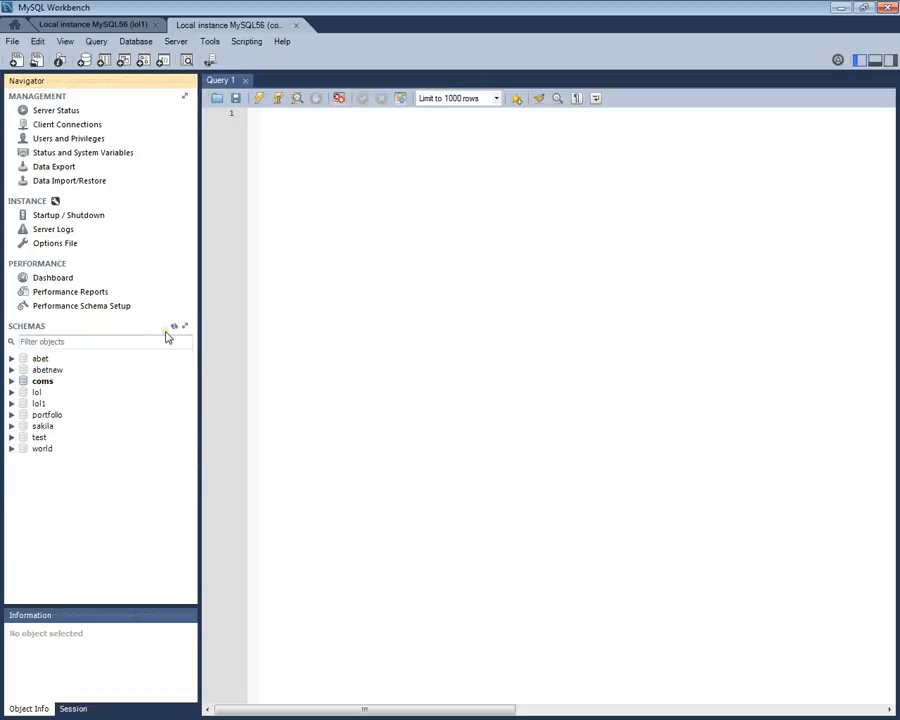
- Open the Server Status page to examine the local MySQL instance's state and configuration
left_click(180, 43)
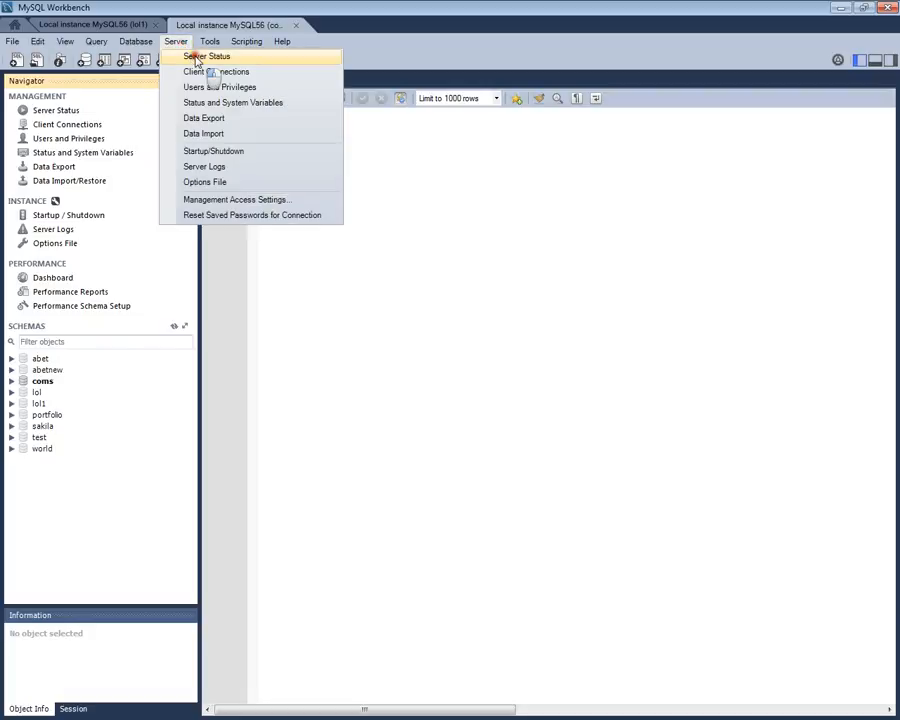
left_click(191, 58)
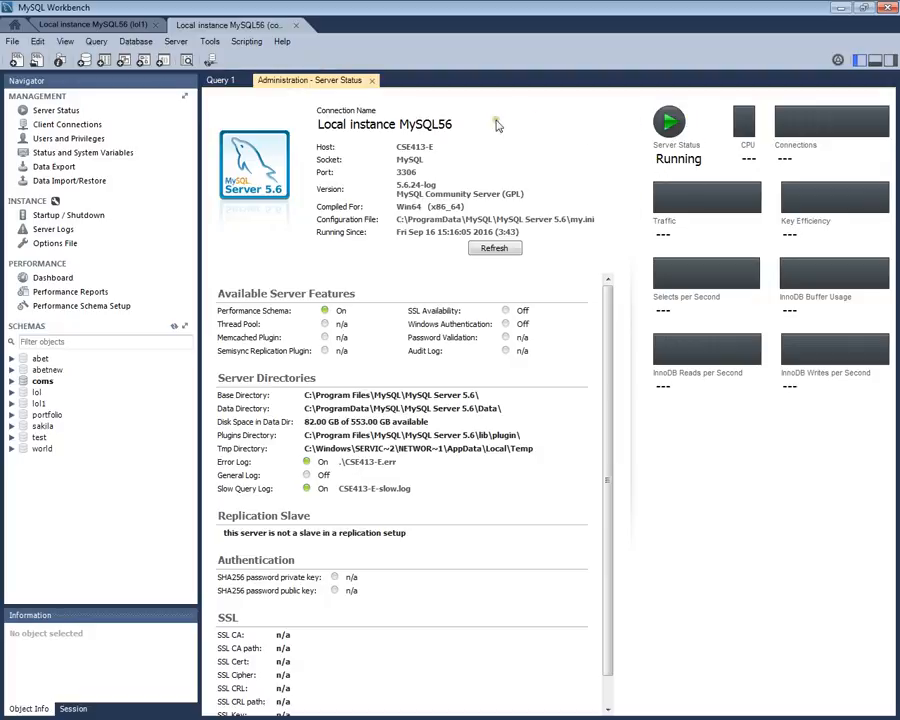
- Stop the local MySQL server instance through Startup/Shutdown, and try to start it again
left_click(176, 42)
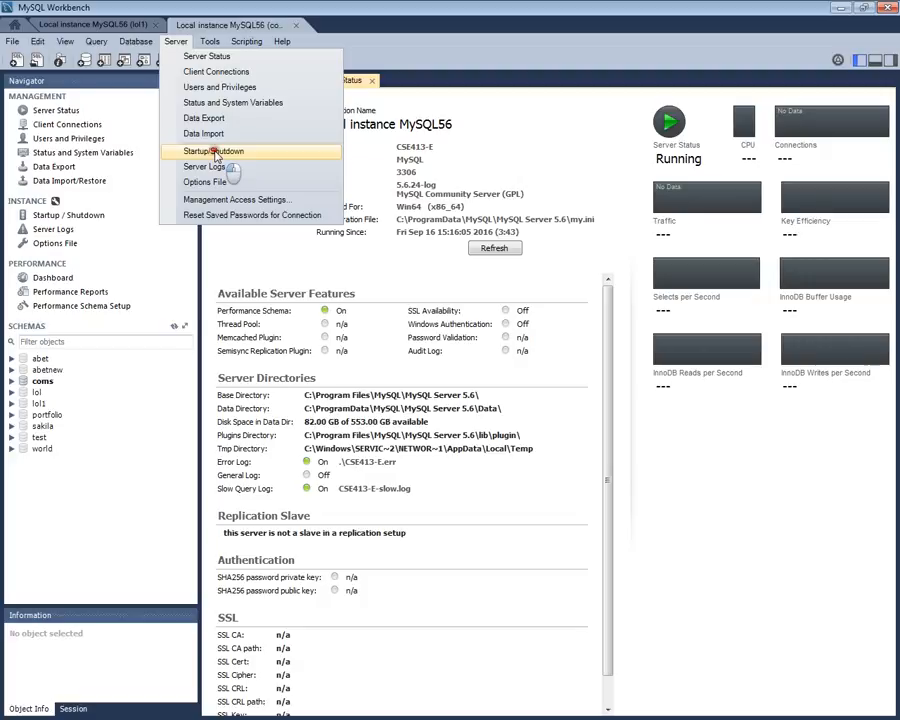
left_click(214, 155)
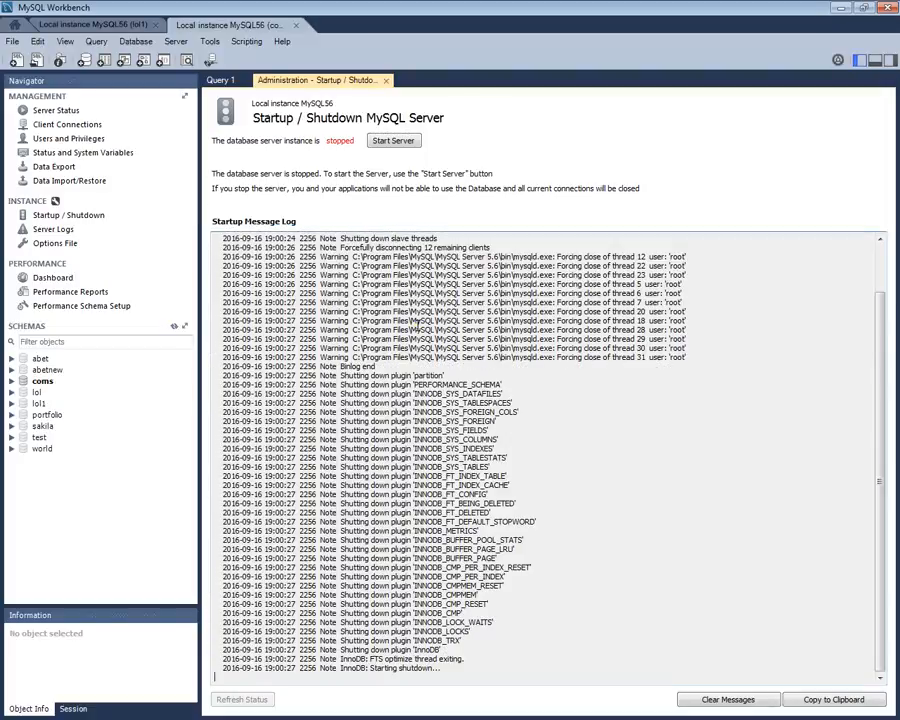
left_click(392, 141)
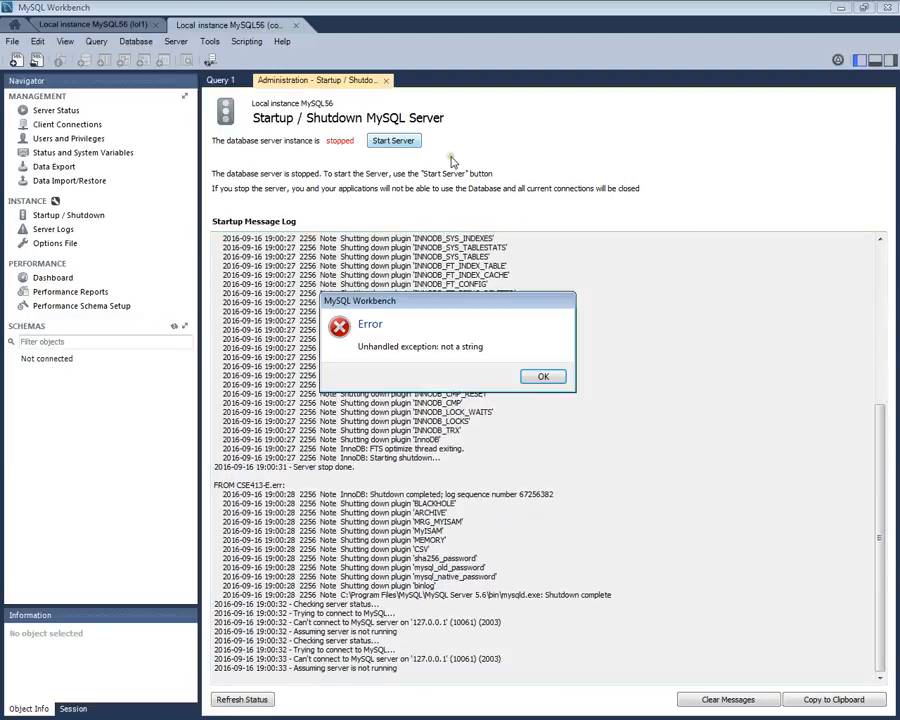
left_click(550, 377)
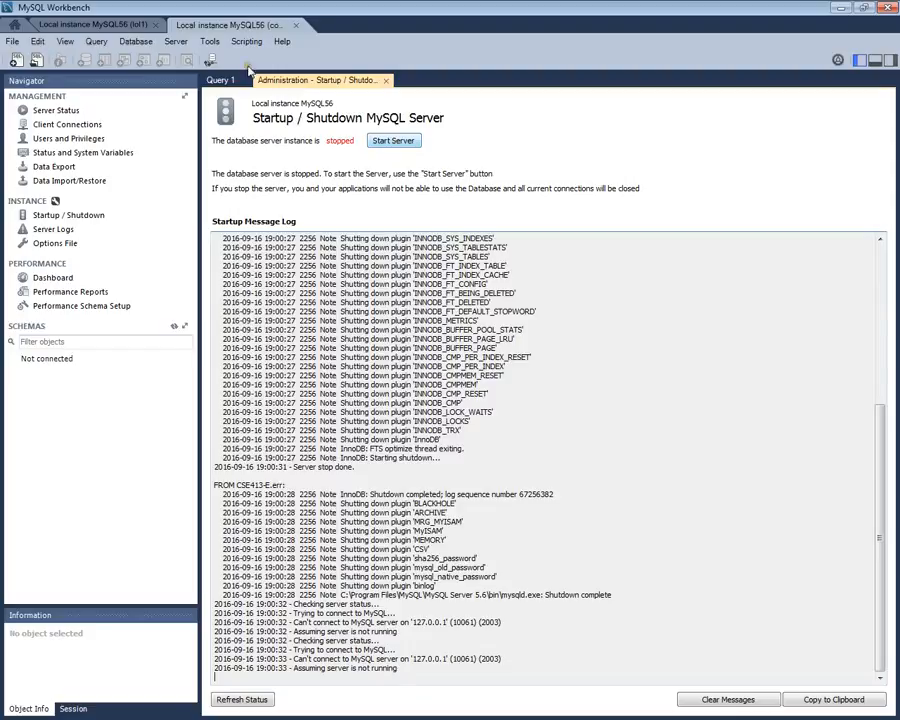
- Start the stopped MySQL server instance, entering the root account's password for the connection
left_click(176, 44)
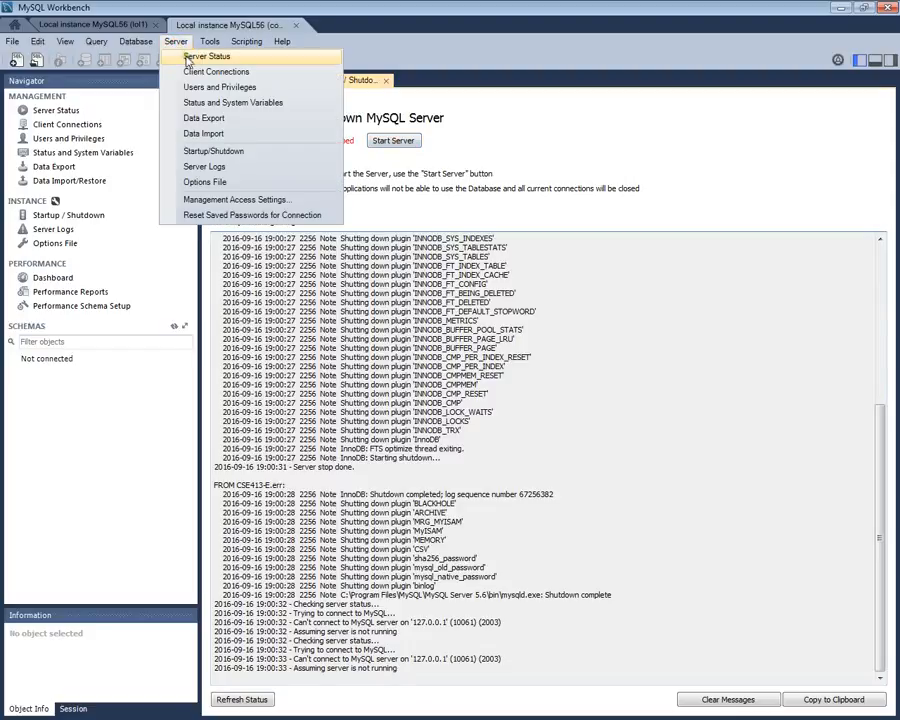
left_click(212, 152)
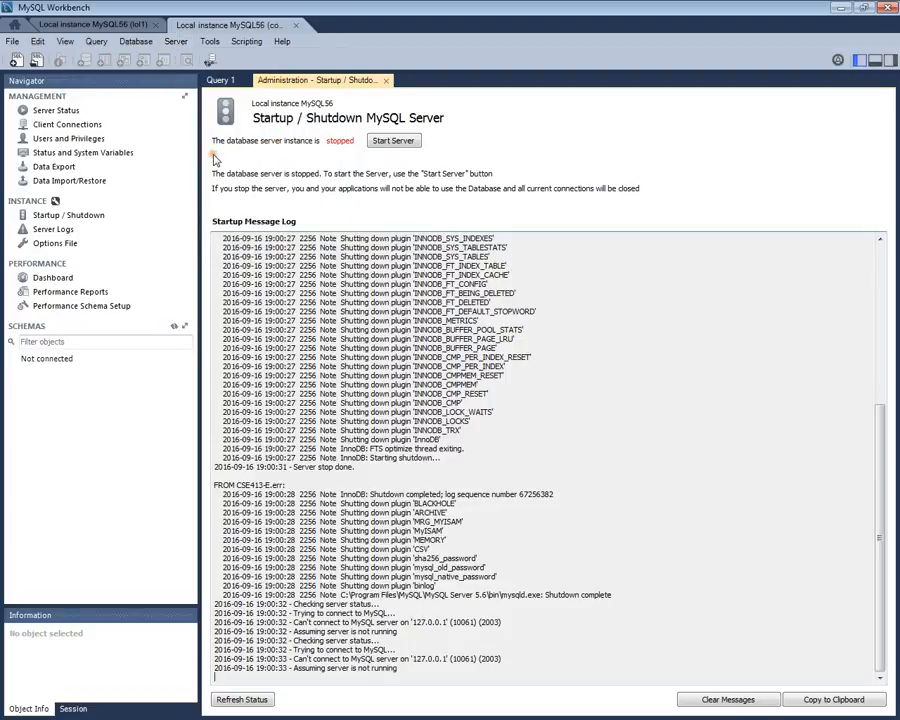
left_click(398, 143)
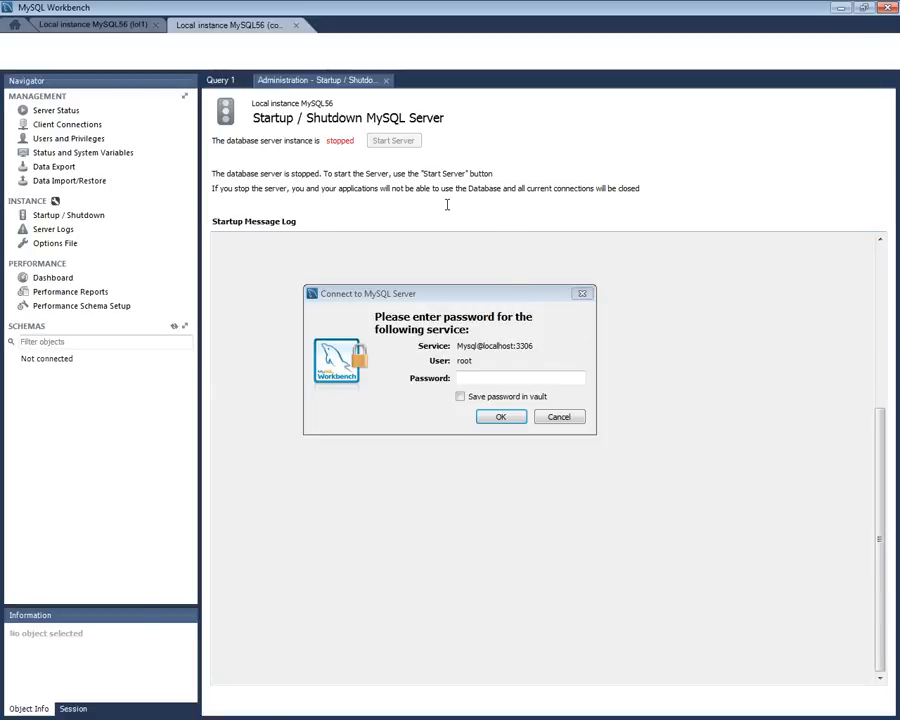
left_click(492, 378)
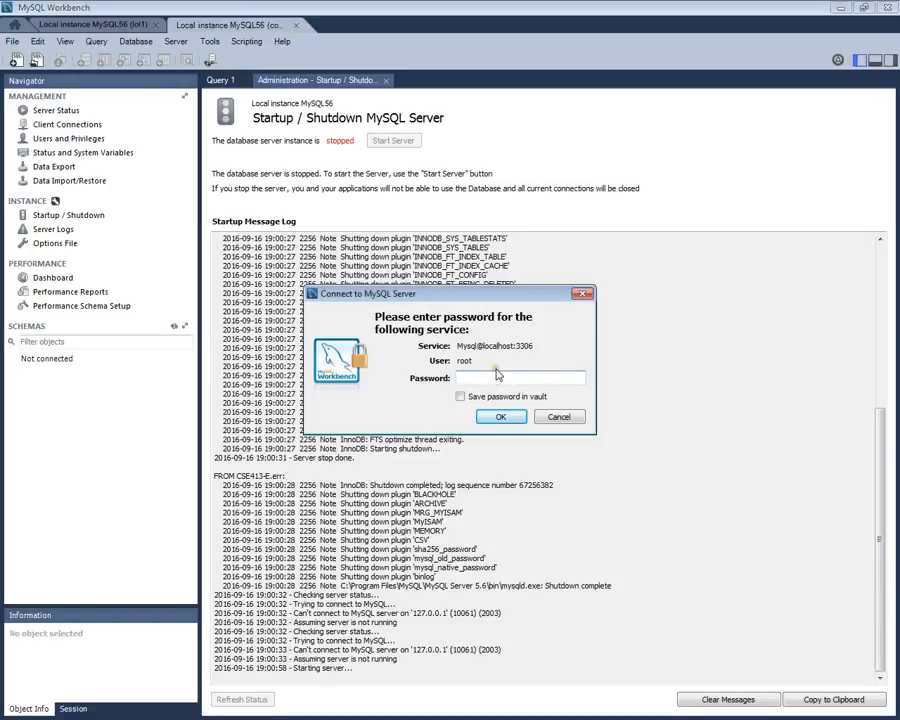
type("***")
key("Return")
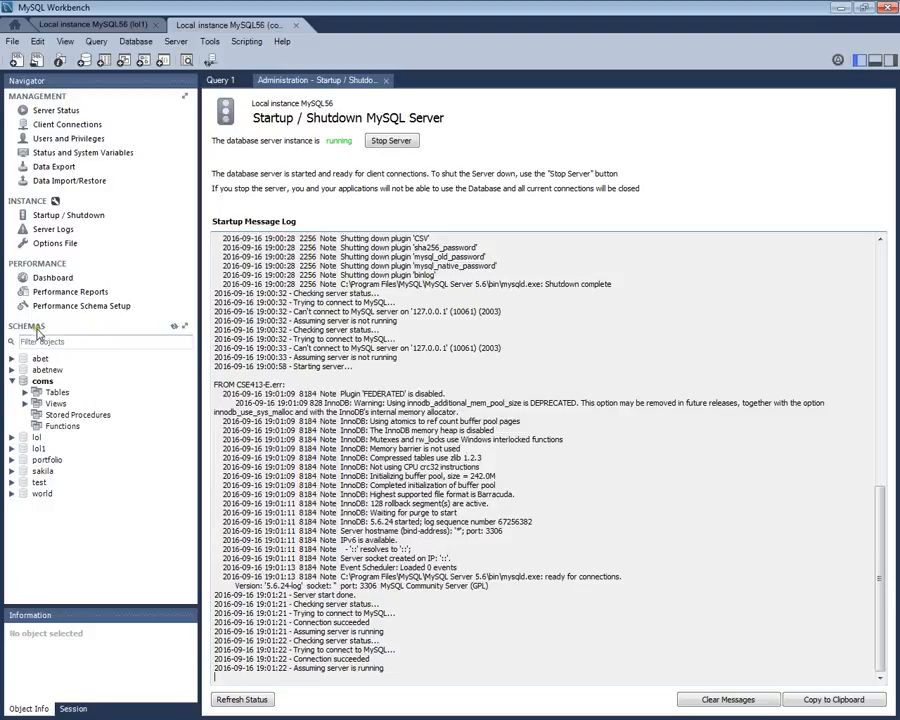
- Close the Startup / Shutdown page and collapse the coms schema, returning to the blank Query 1 editor
left_click(386, 81)
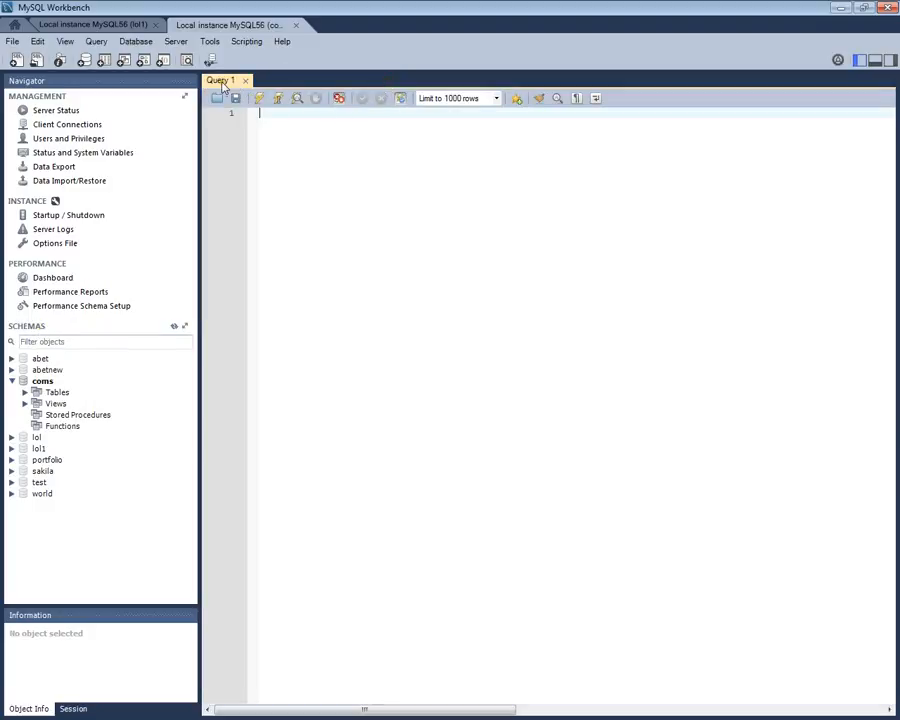
left_click(279, 119)
left_click(11, 381)
left_click(314, 128)
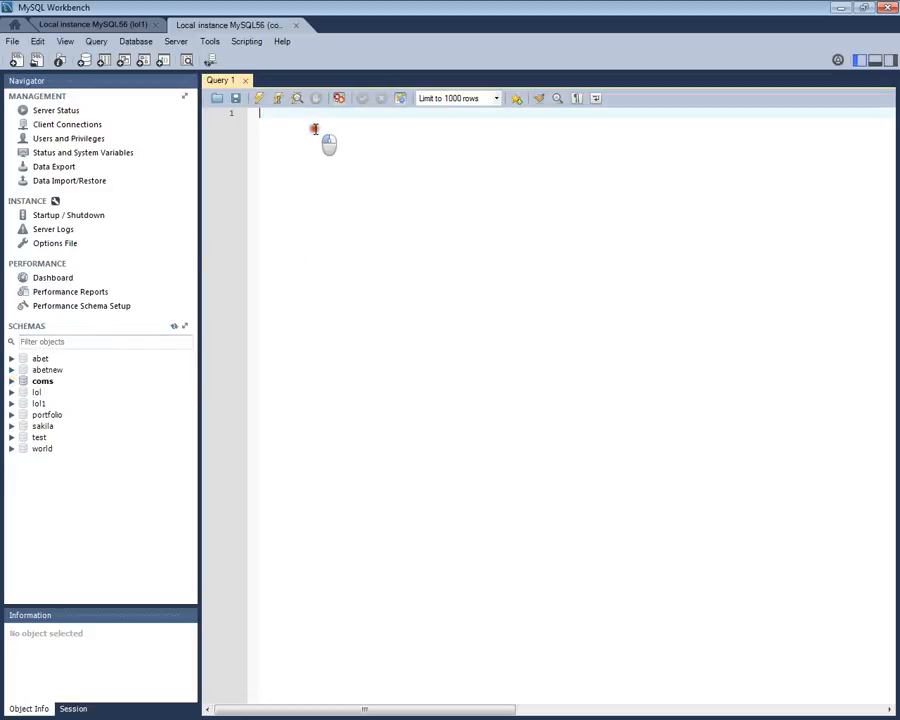
- Write the statement "create database socialNetworkDb_z99999999;" in the Query 1 editor
type("Create database  socialNetworkDb_z")
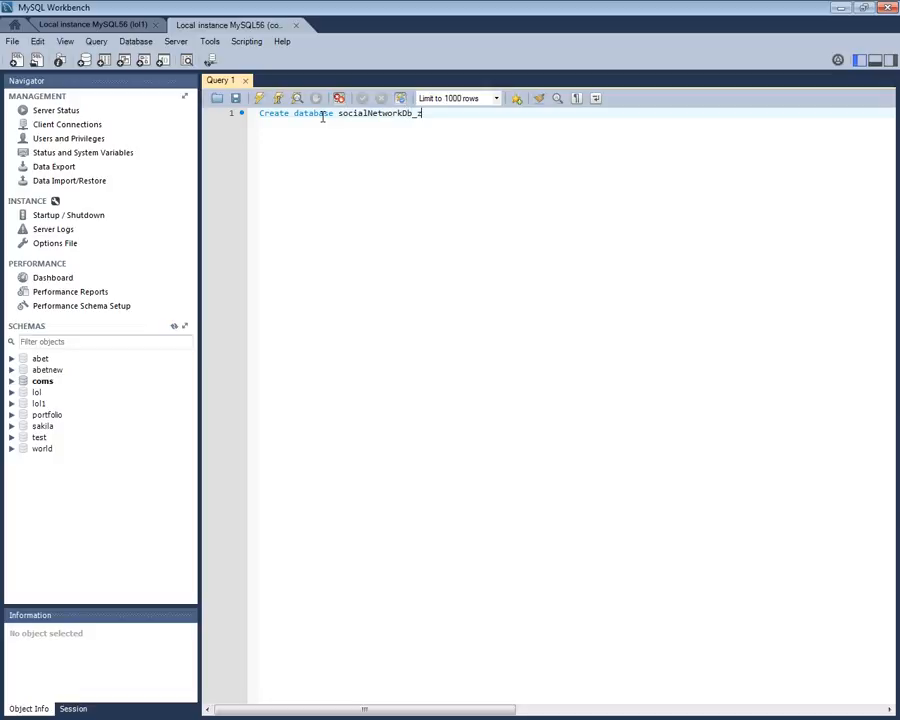
type("99999999;")
left_click_drag(261, 113, 466, 114)
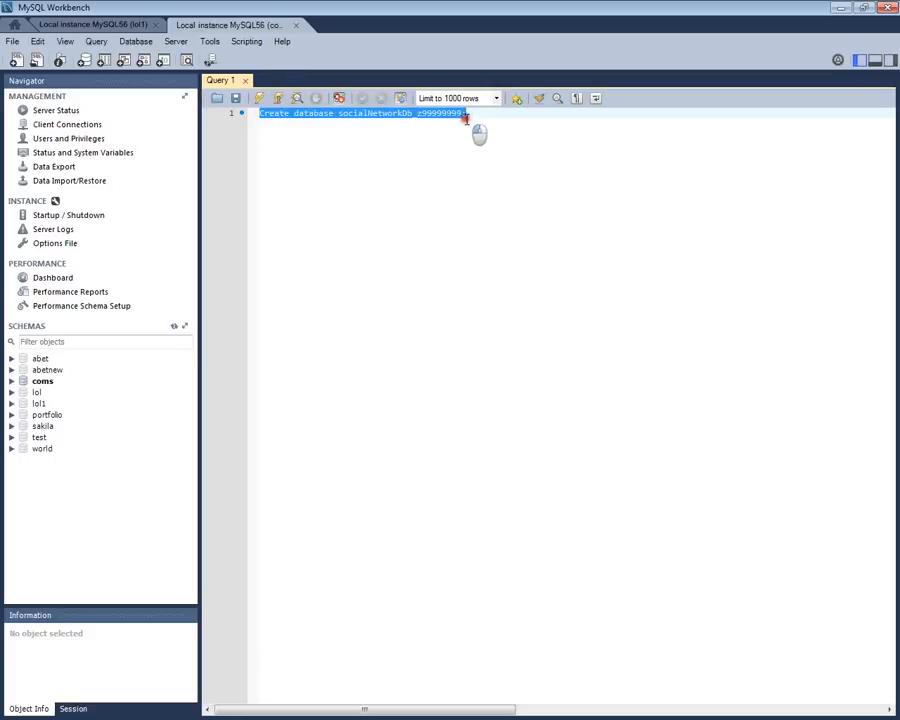
left_click(266, 114)
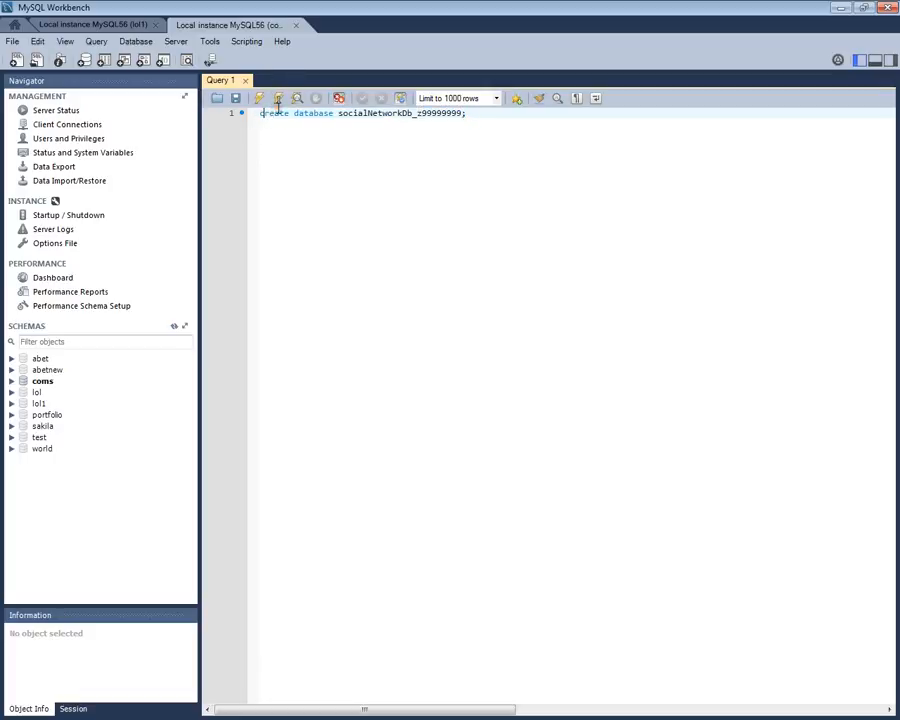
left_click(447, 151)
- Execute the create database statement and show the output area, enlarged upward, to check the result
left_click_drag(477, 116, 247, 116)
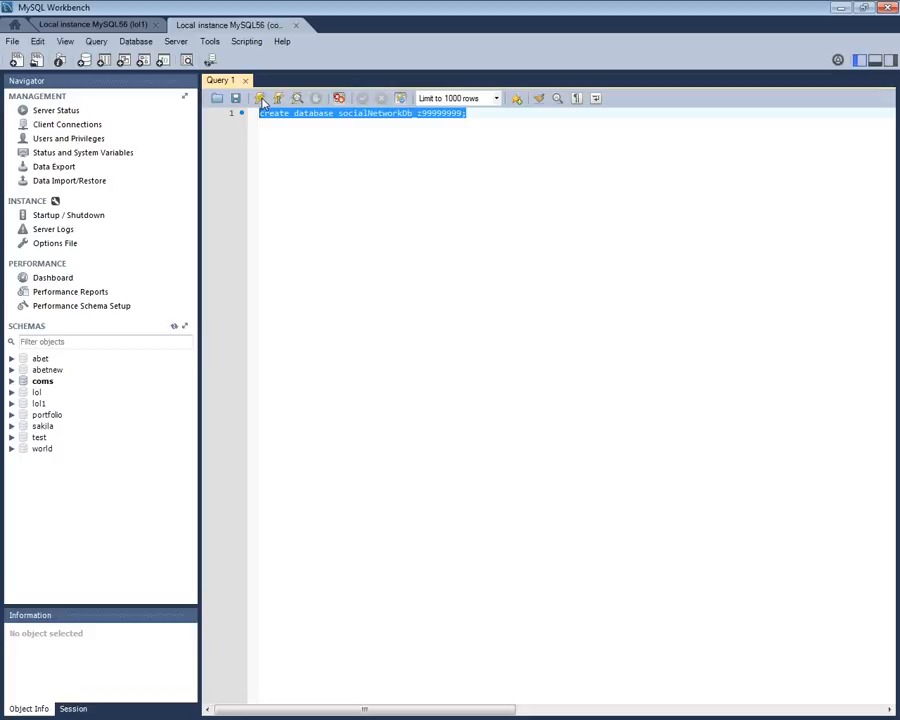
left_click(316, 174)
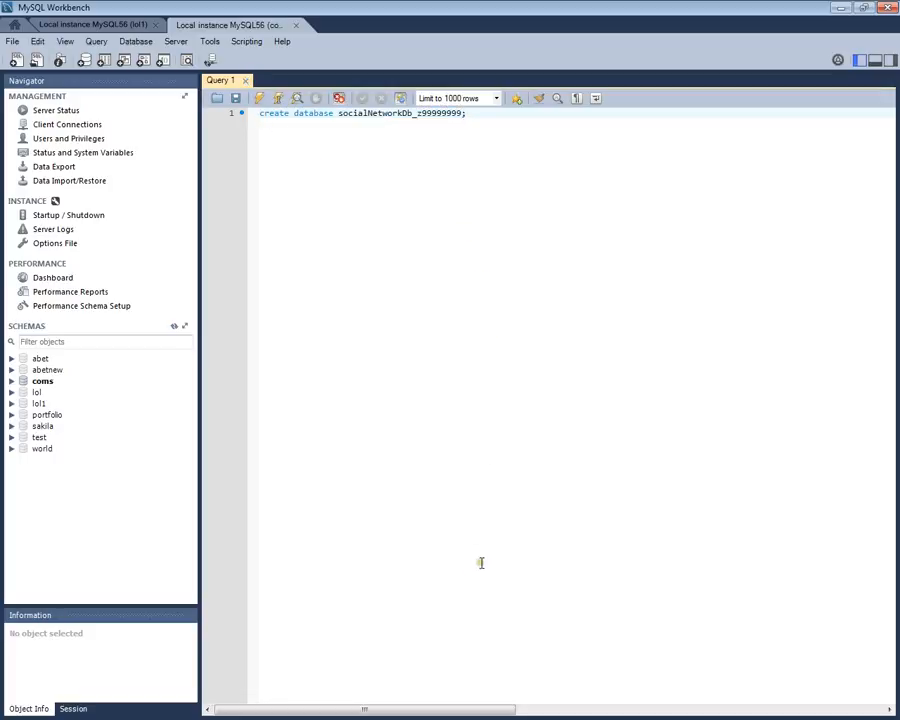
left_click(876, 62)
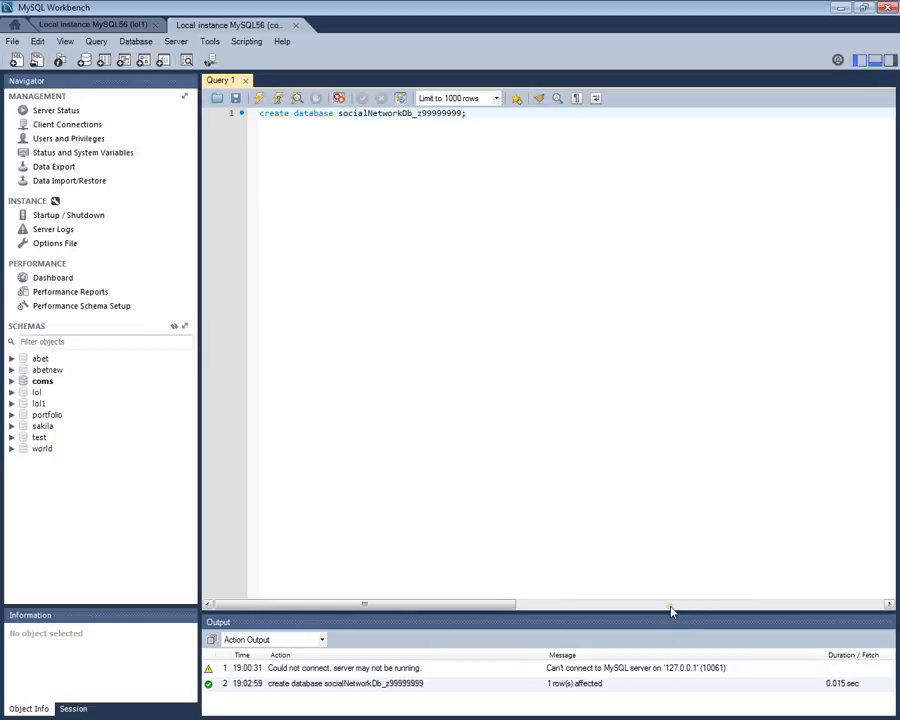
left_click_drag(670, 610, 664, 536)
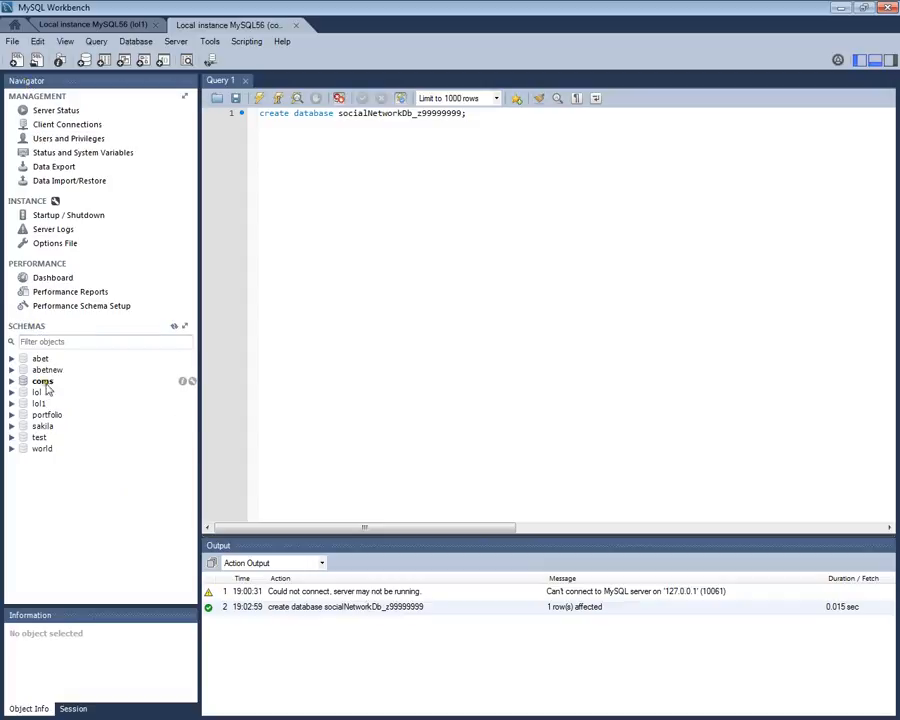
- Refresh the schema list, collapse the coms schema and select the new socialnetworkdb_z99999999 schema
left_click(174, 326)
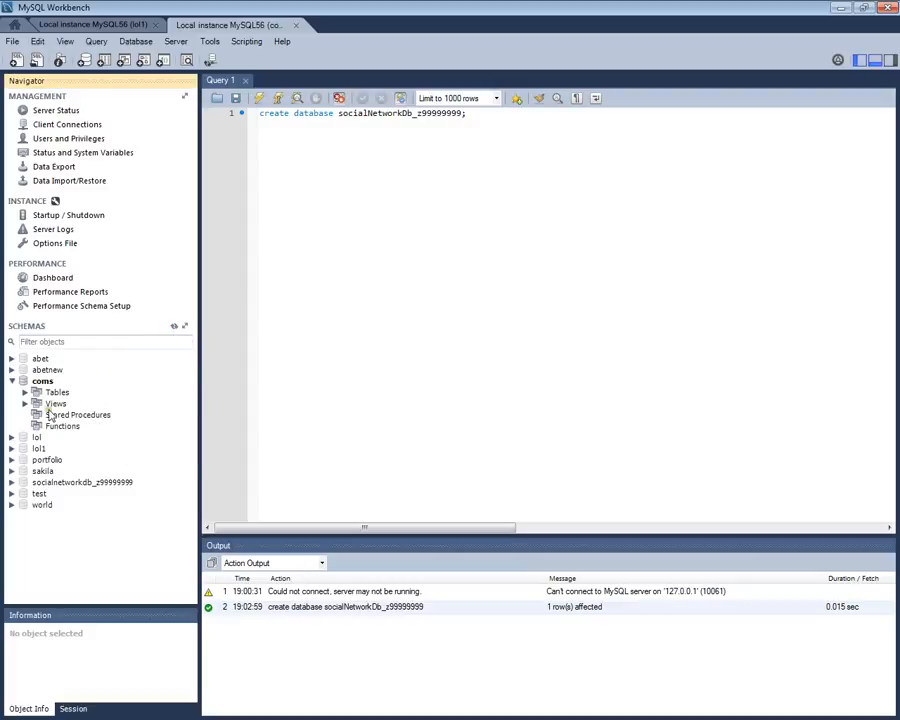
left_click(12, 381)
left_click(71, 438)
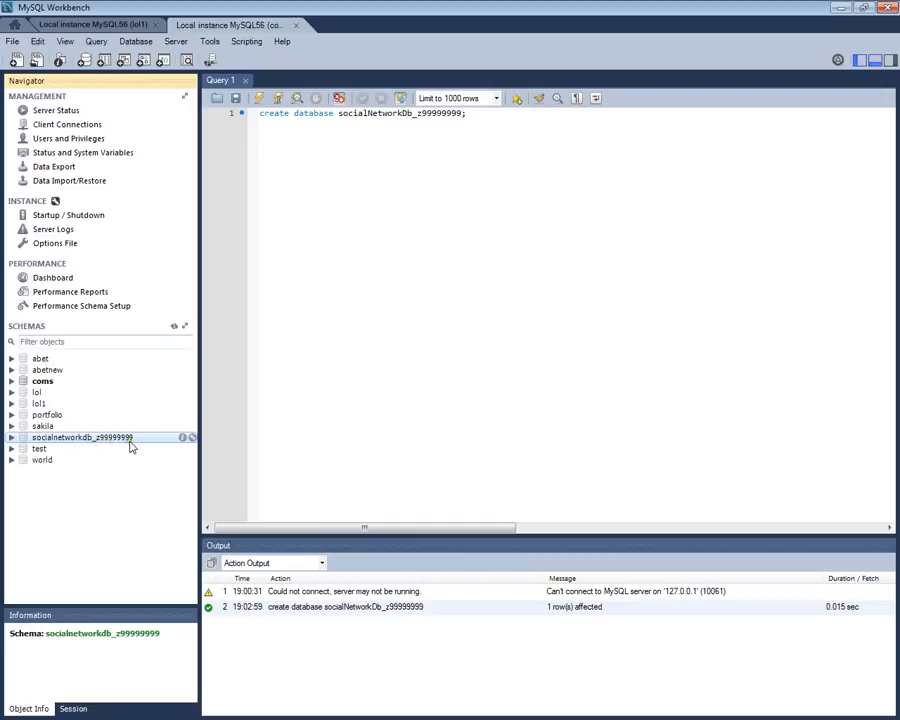
- Expand the socialnetworkdb_z99999999 schema and examine its Tables, Views, Stored Procedures and Functions nodes
left_click(12, 438)
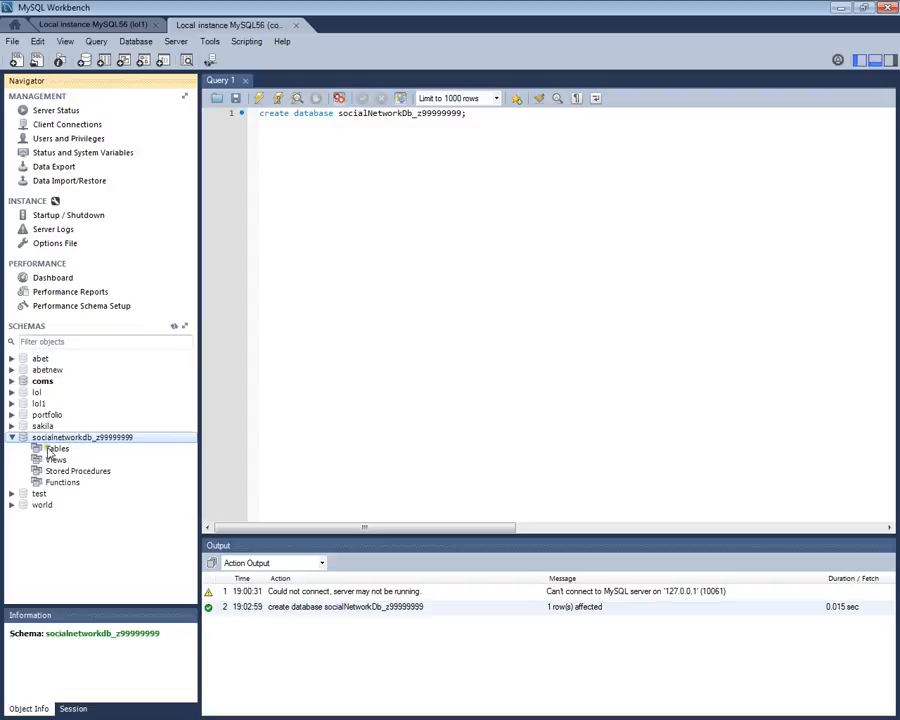
left_click(12, 438)
left_click(12, 438)
left_click(64, 460)
left_click(70, 471)
left_click(73, 482)
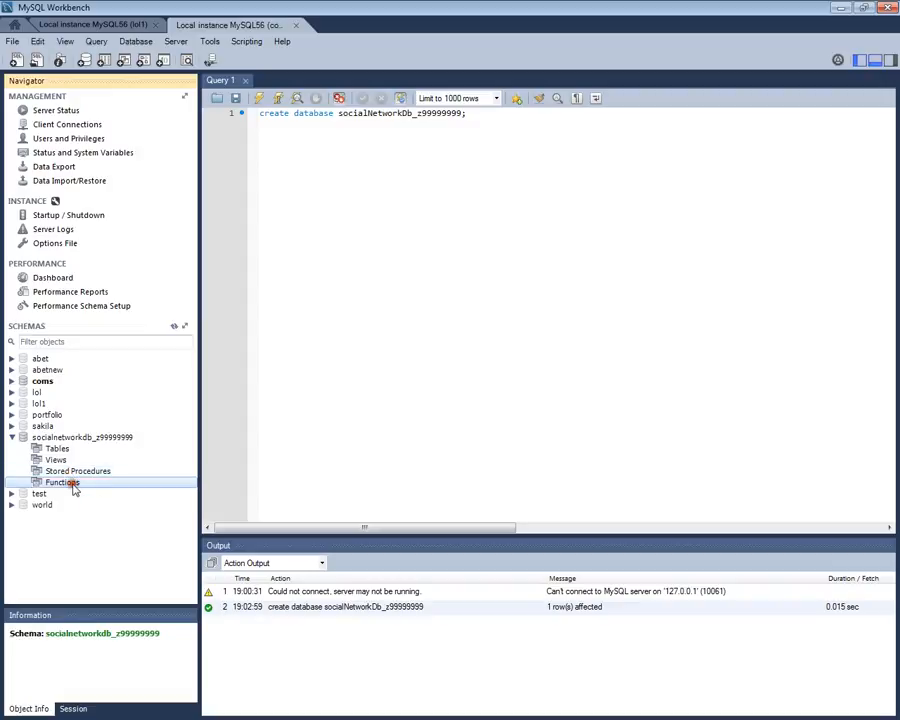
left_click(90, 438)
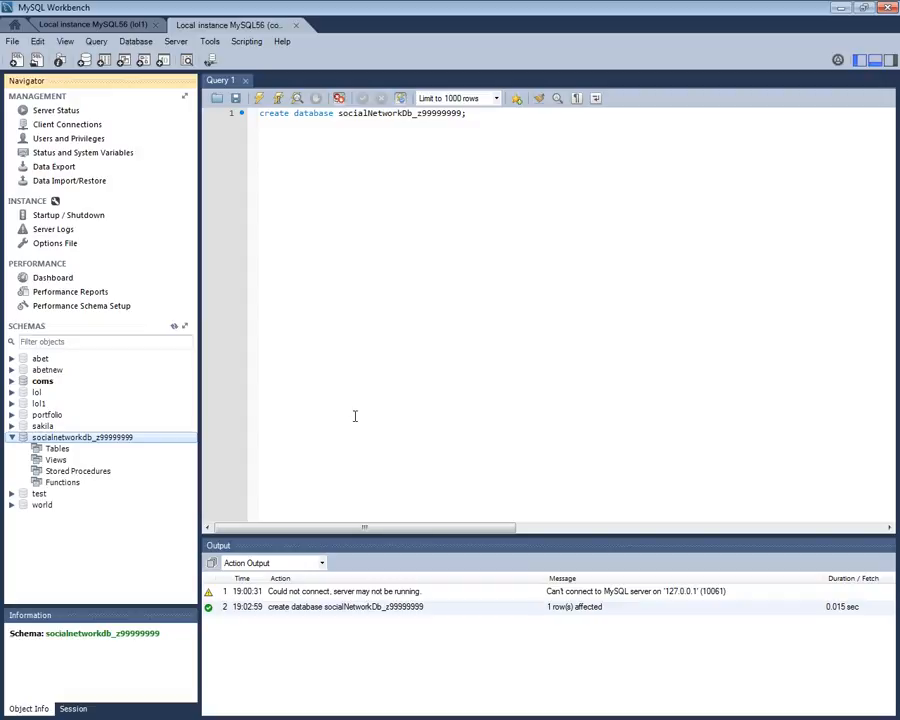
left_click(463, 115)
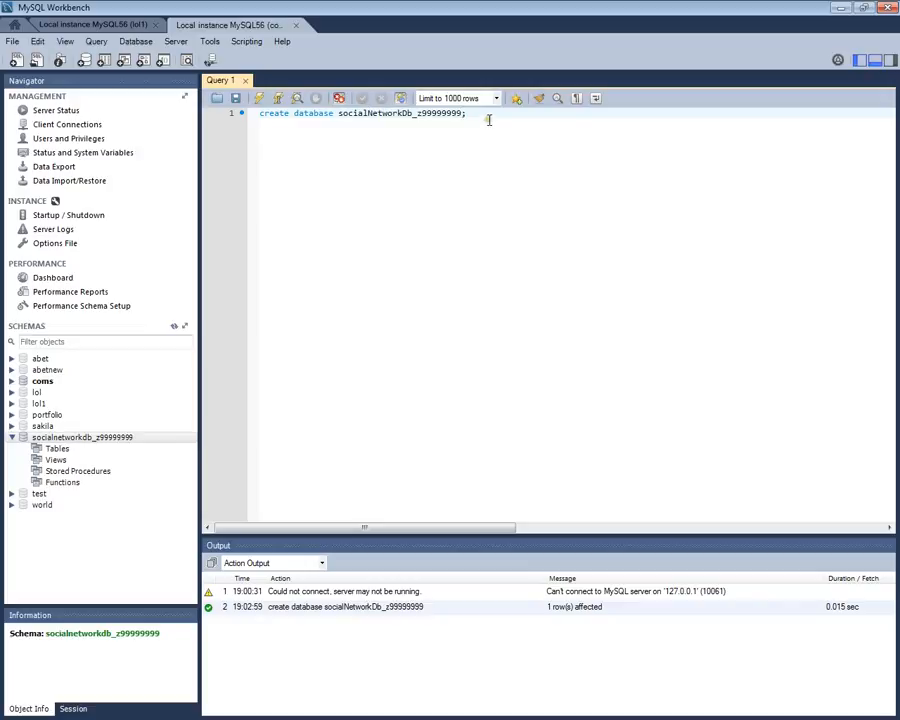
- Replace the contents of the Query 1 editor with the statement "use socialNetworkDb_z99999999;"
key("ctrl+a")
key("Delete")
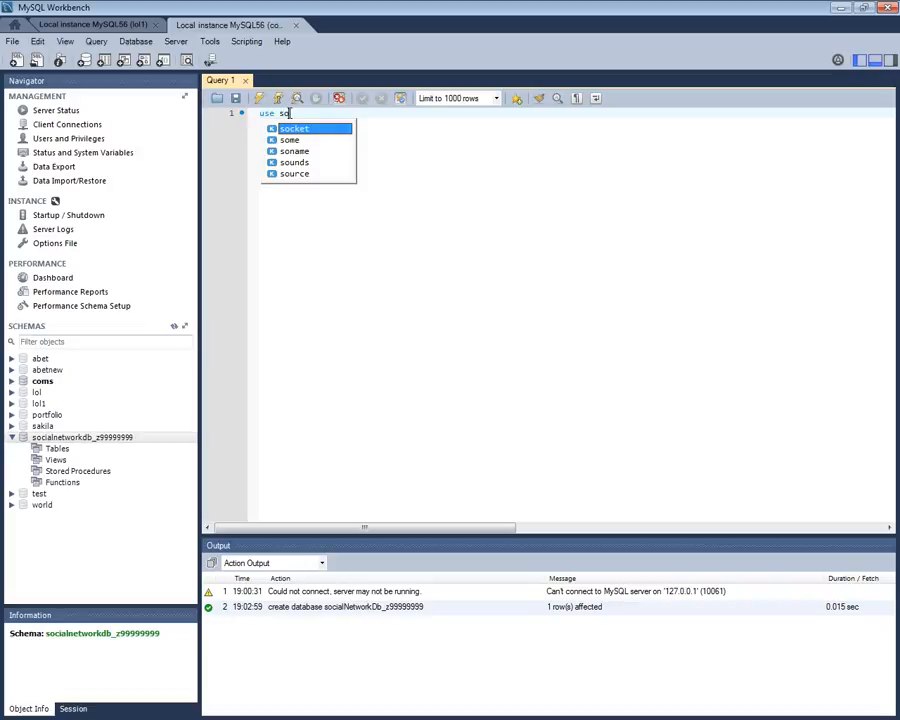
type("cialNetwork")
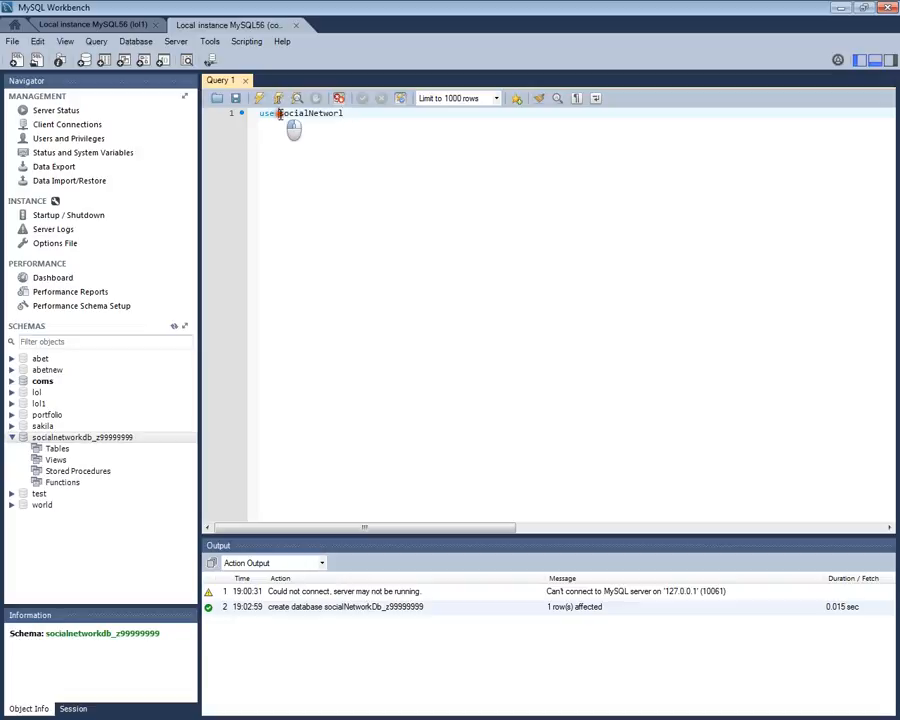
left_click_drag(279, 114, 341, 117)
left_click(348, 114)
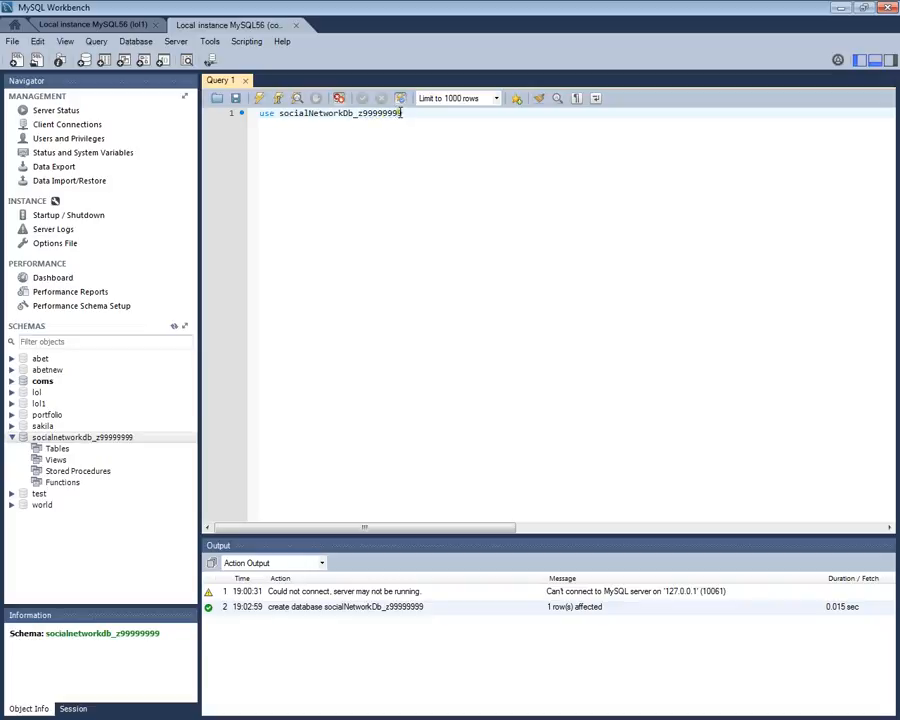
type(";")
- Try to execute only the highlighted database name and semicolon of the use statement
left_click_drag(279, 113, 420, 120)
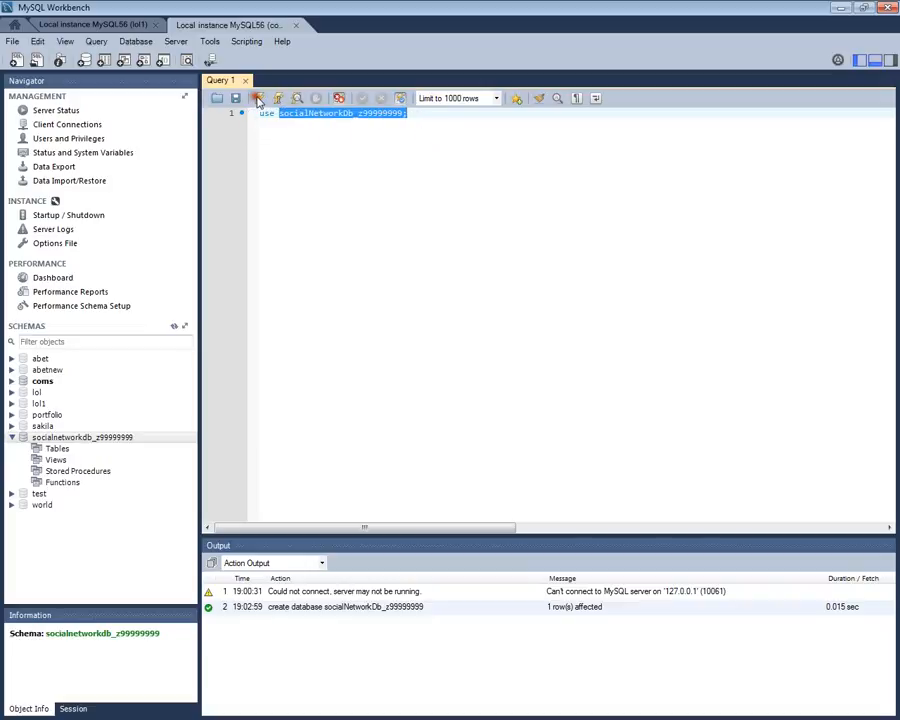
left_click(258, 99)
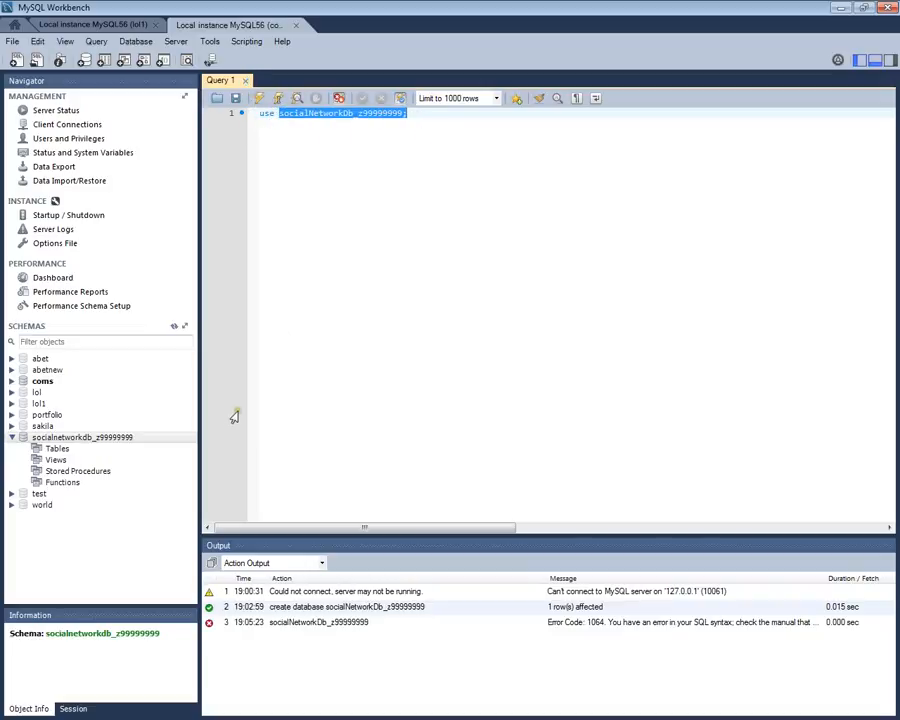
- Change "Db" to lowercase "db" in the database name of the use statement
left_click(348, 113)
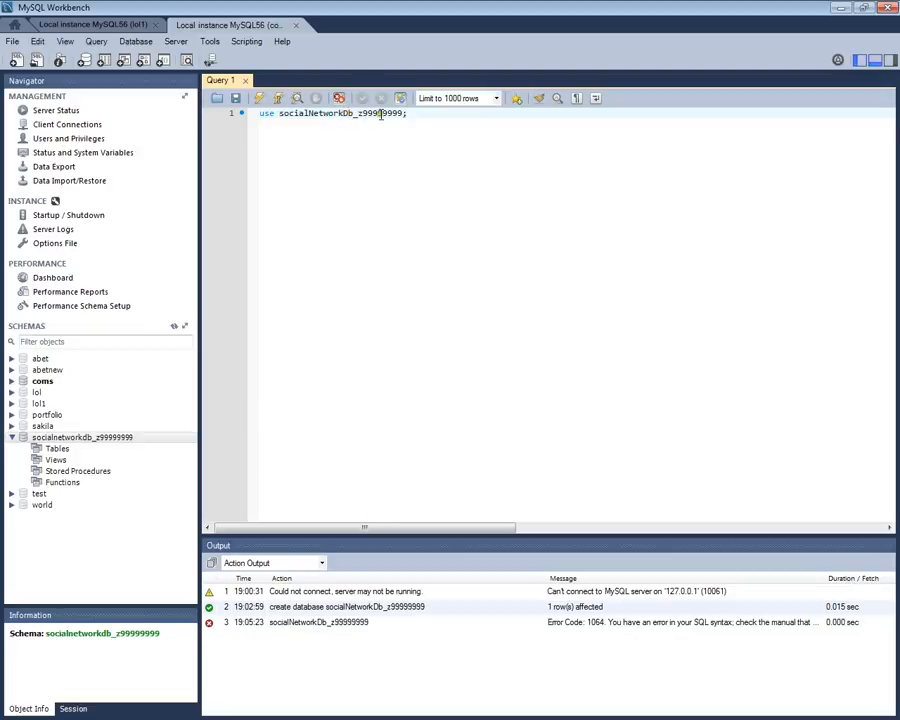
key("BackSpace")
type("d")
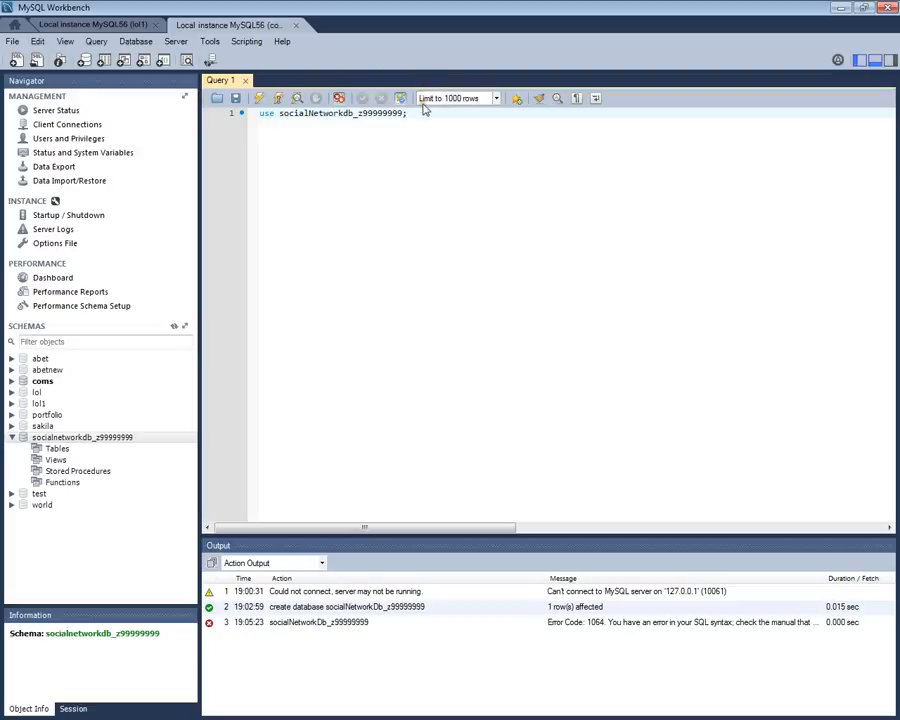
- Try to execute a highlighted part of the database name, socialNetworkdb_z999999, from the use statement
left_click_drag(279, 113, 355, 113)
left_click(405, 113)
double_click(292, 114)
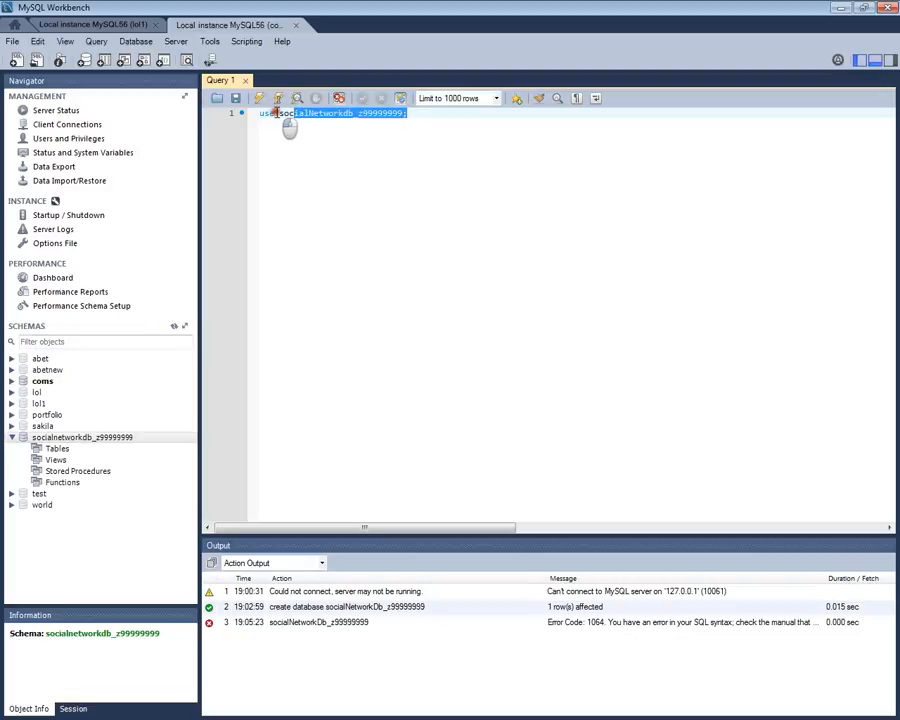
left_click_drag(279, 113, 392, 114)
left_click(259, 98)
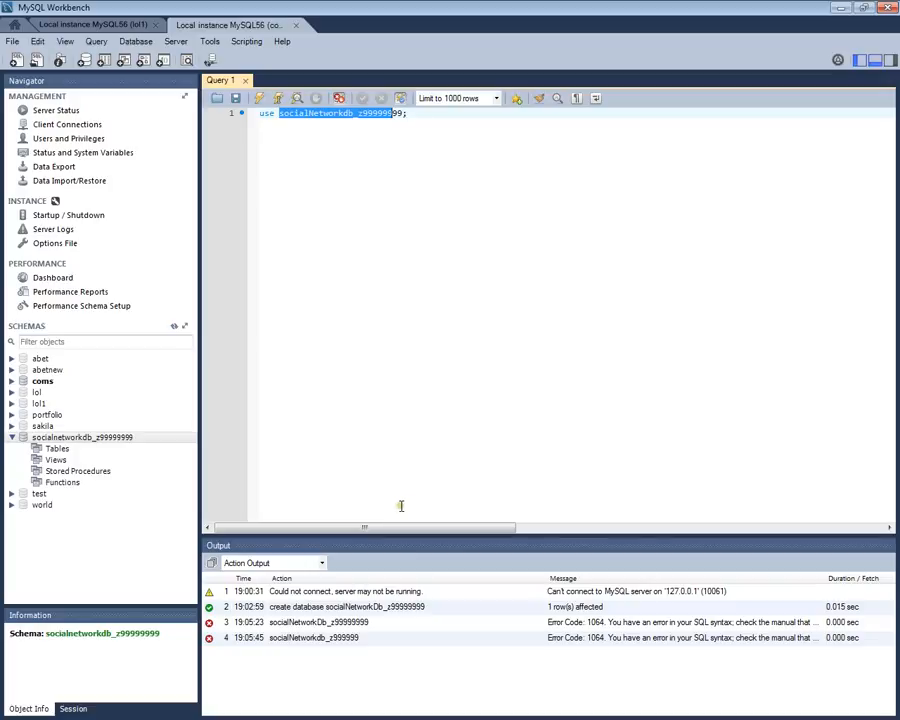
- Make the database name all lowercase, execute the whole statement "use socialnetworkdb_z99999999;" and select its entry in the action output
left_click(281, 114)
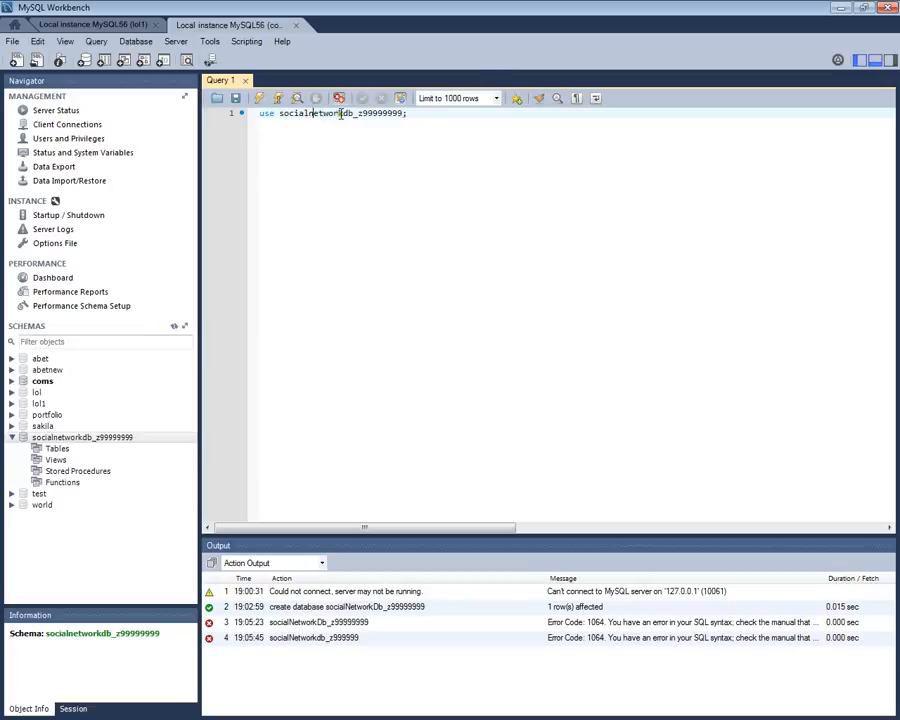
left_click(261, 99)
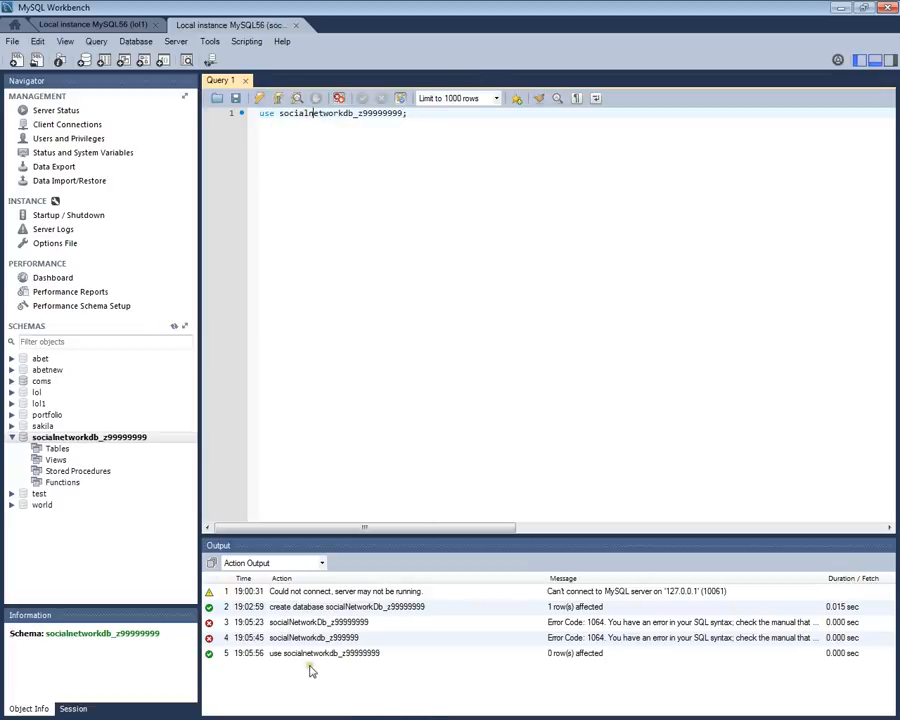
left_click(300, 656)
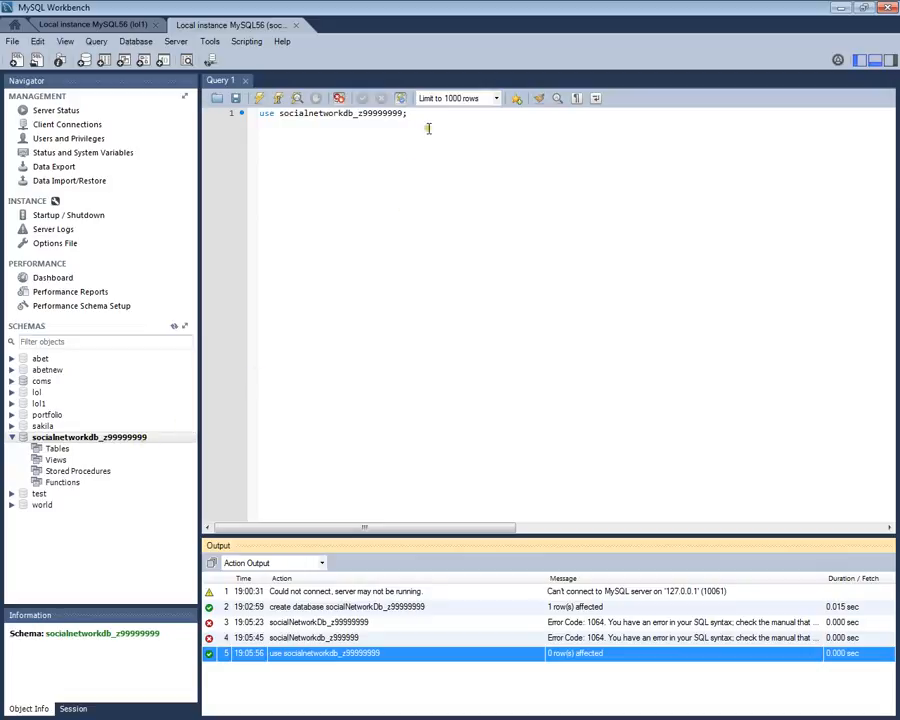
- Clear the use statement from the Query 1 editor
left_click_drag(427, 117, 180, 115)
key("Delete")
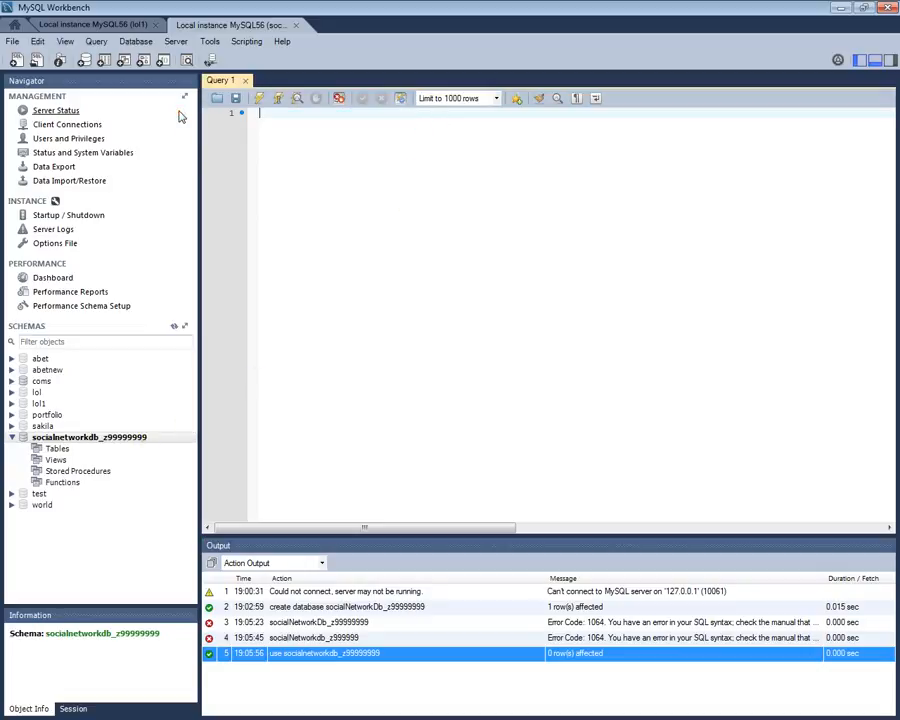